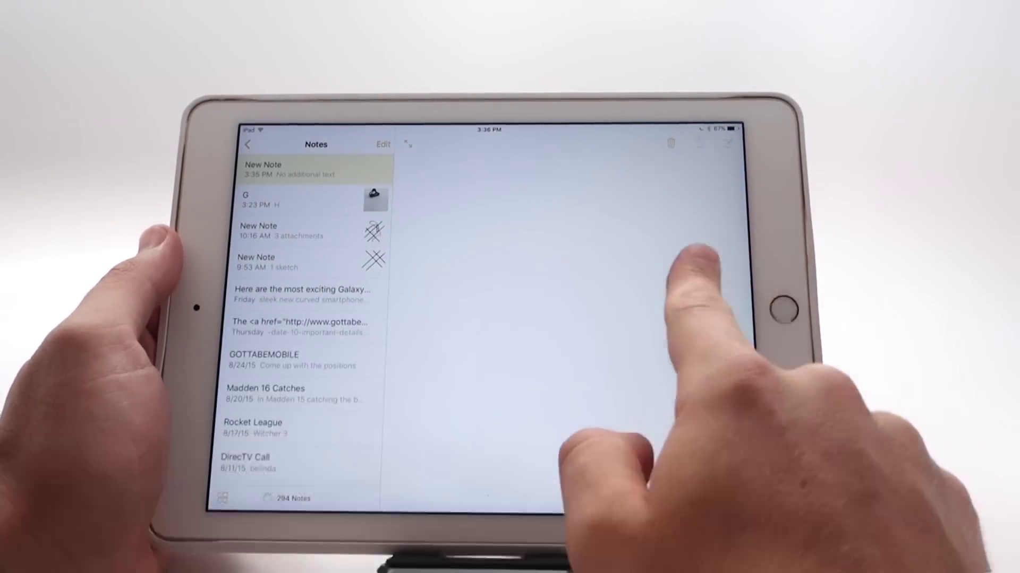
Preview Photos, Videos and Safari in a Slide Over panel over Notes, then dismiss it.
left_click_drag(741, 263, 585, 334)
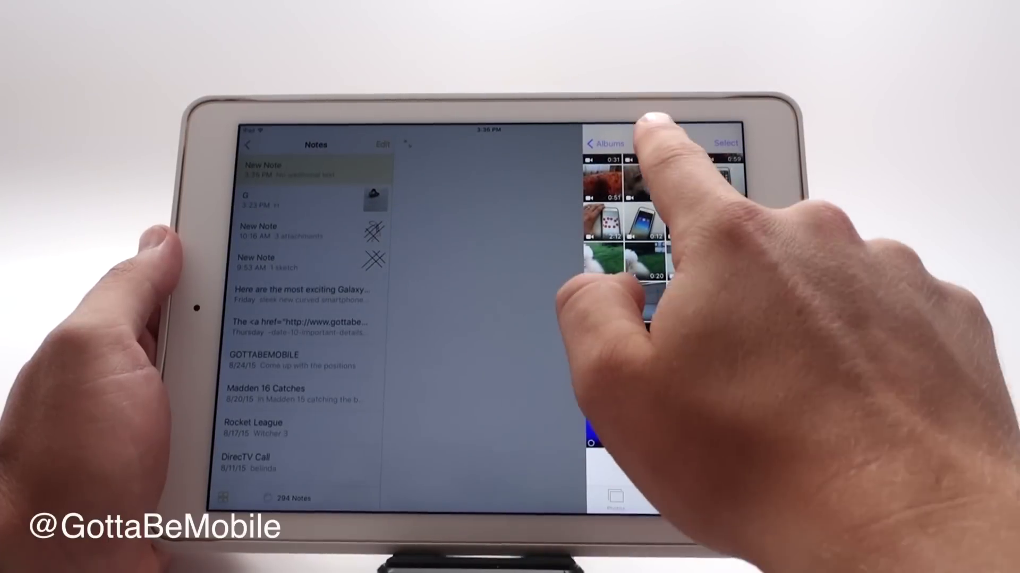
left_click_drag(661, 132, 662, 262)
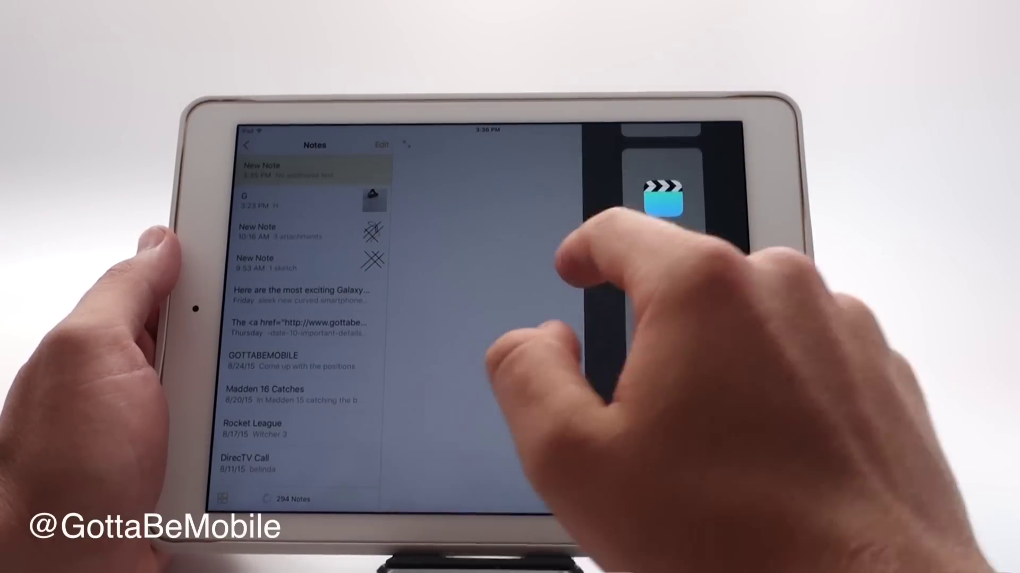
left_click(664, 204)
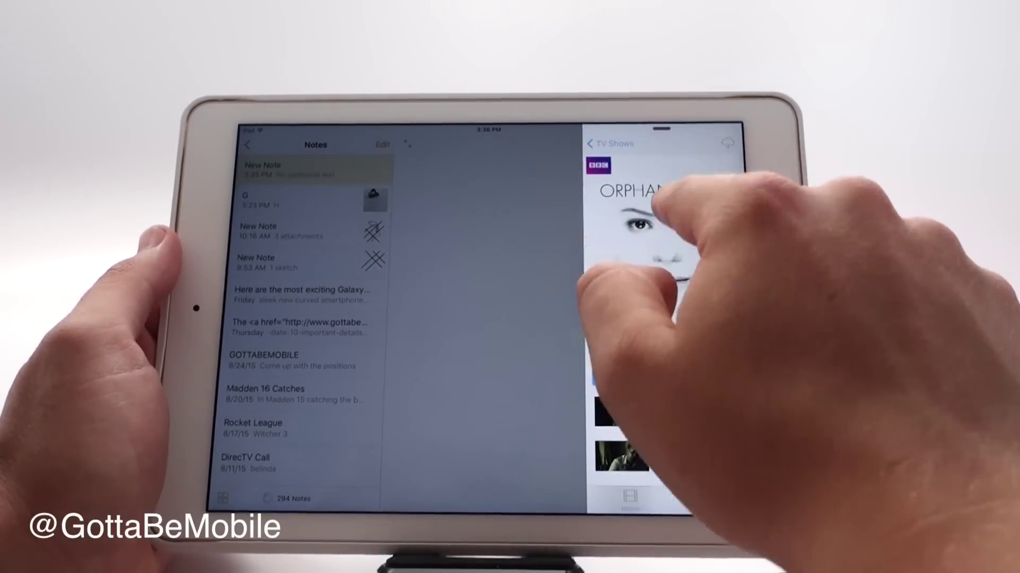
left_click_drag(661, 131, 669, 335)
left_click(661, 200)
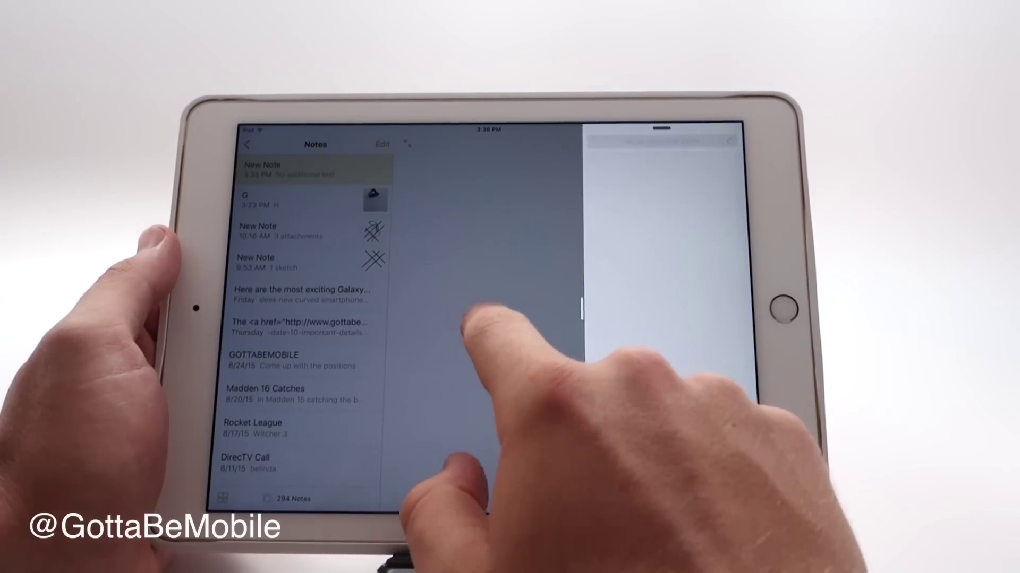
left_click(469, 318)
Pin Safari beside the note being edited in Split View and hide the on-screen keyboard.
left_click(493, 279)
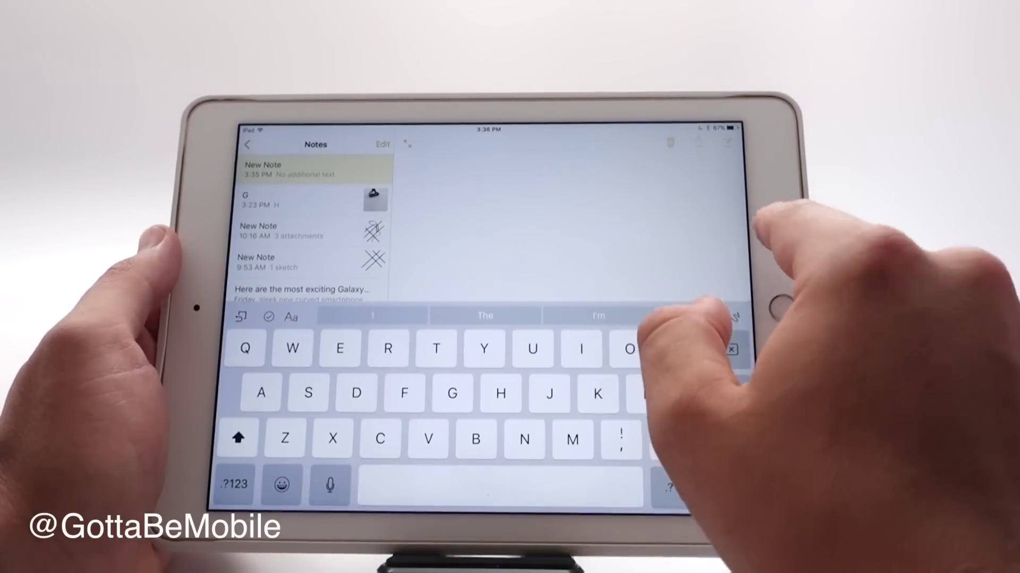
left_click_drag(745, 239, 638, 255)
left_click_drag(586, 320, 488, 328)
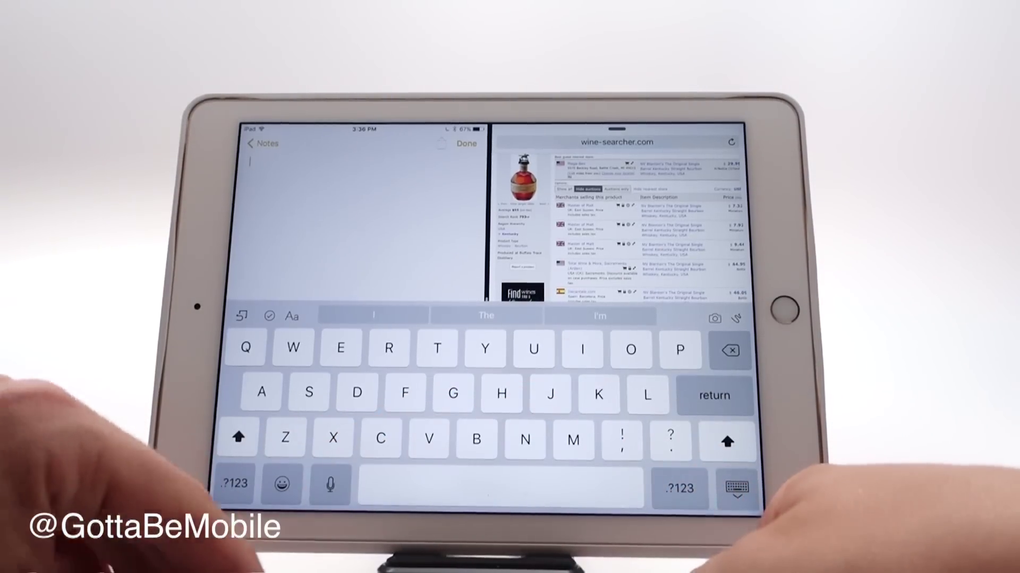
left_click(737, 488)
type("fdqsdqdqq")
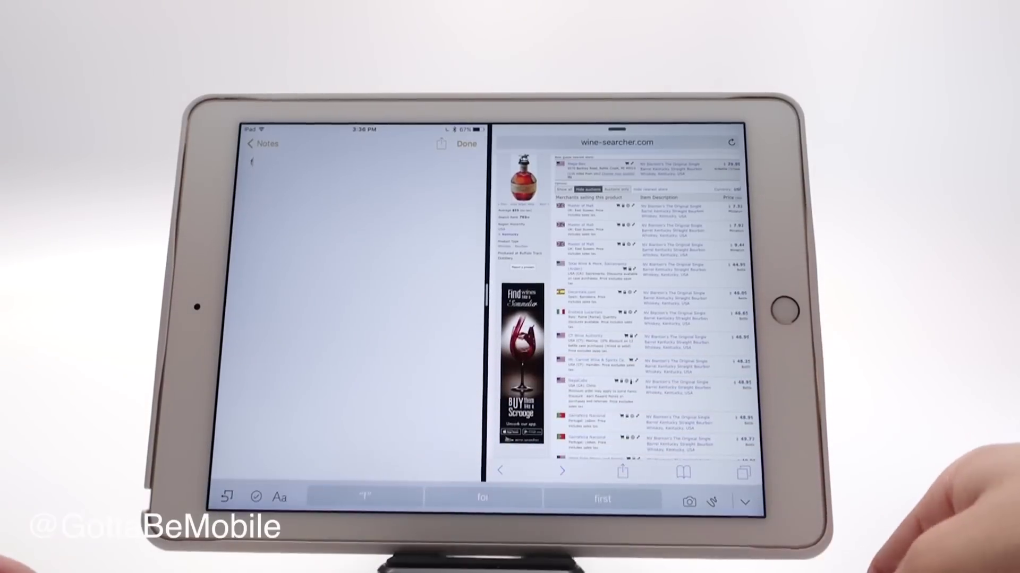
type("wfwf")
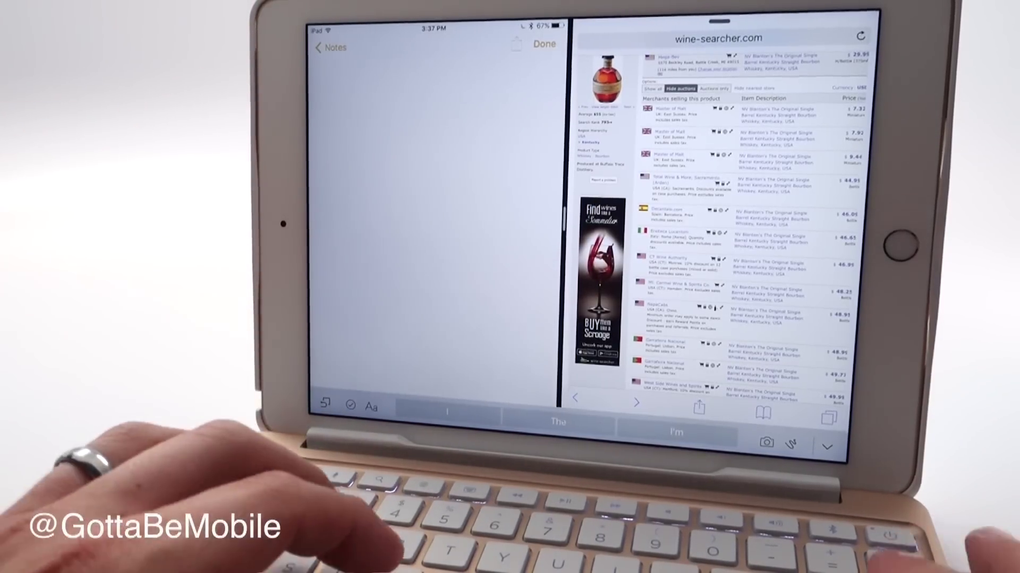
type("Wne")
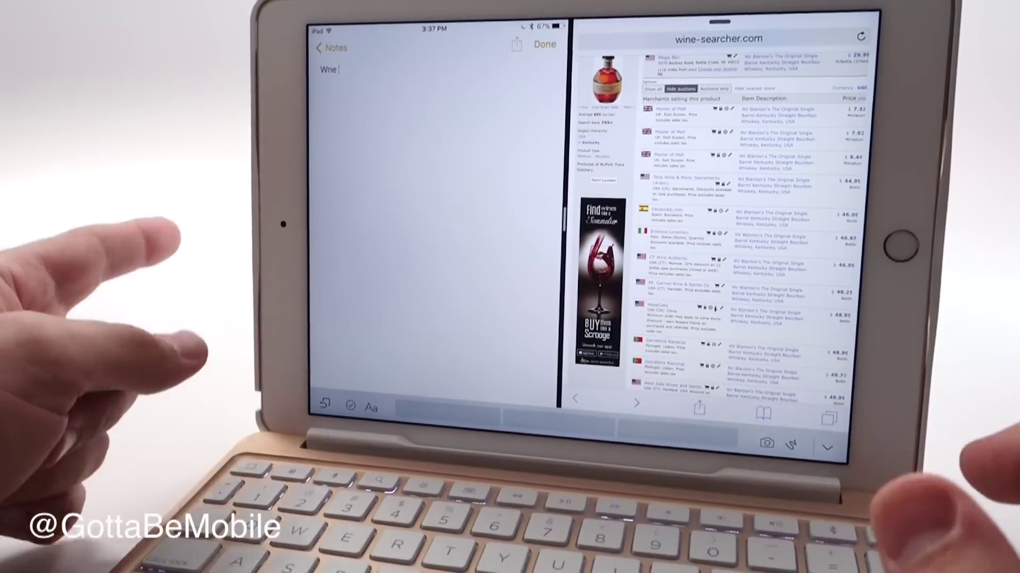
scroll(718, 223, "up", 3)
scroll(717, 223, "up", 3)
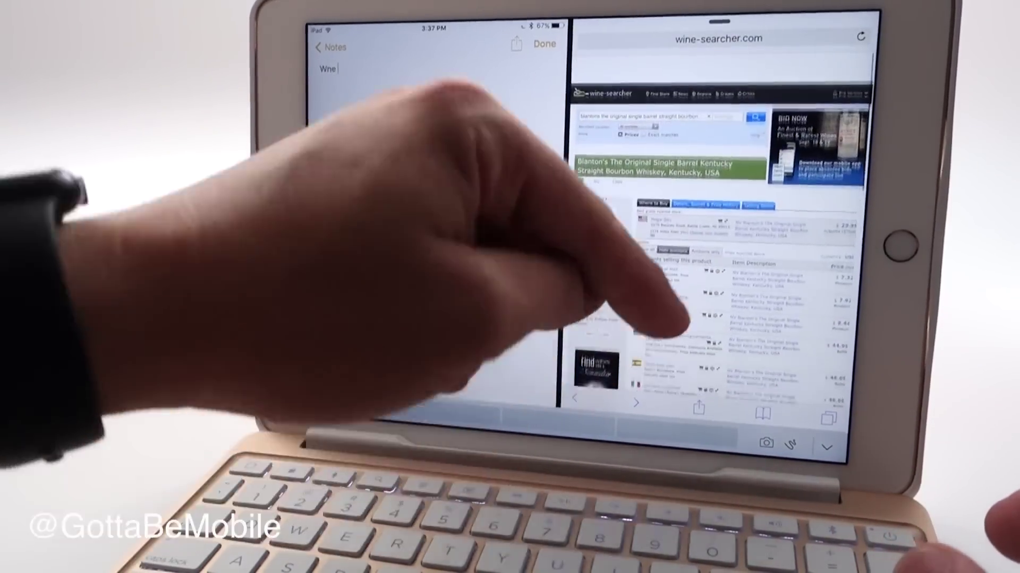